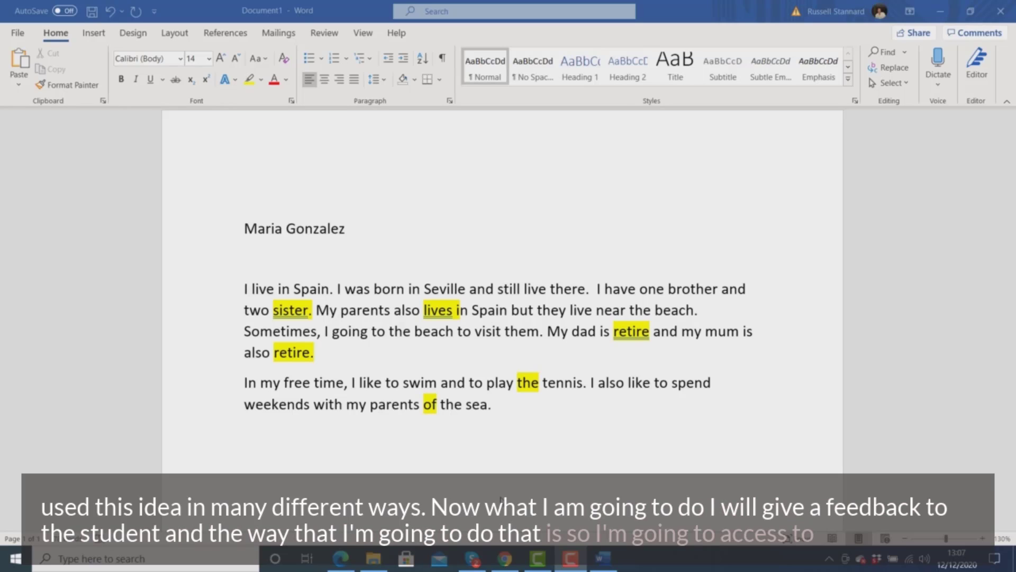
Switch from the highlighted Word essay to the Screencast-O-Matic page in Chrome.
click(505, 559)
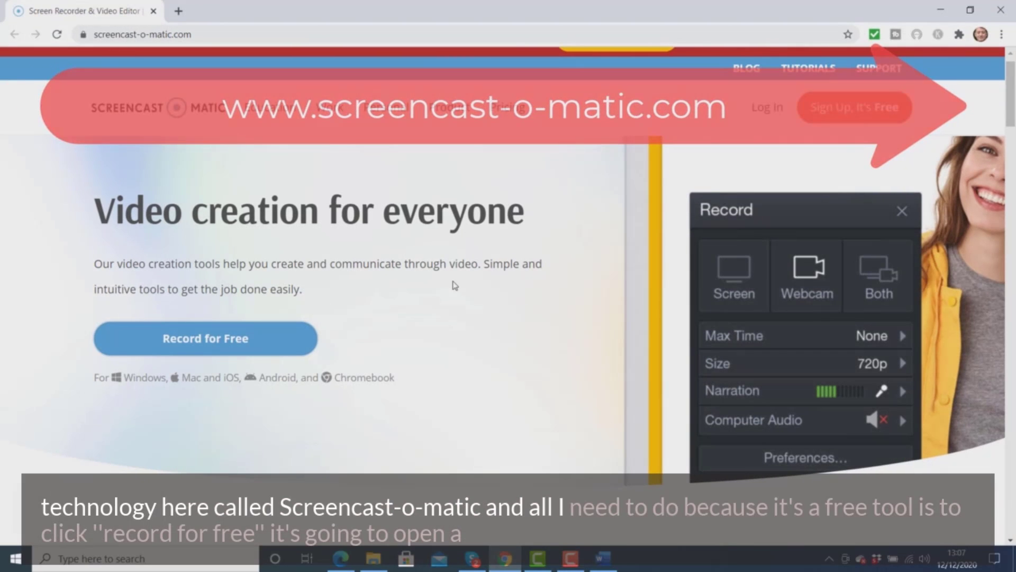
Start the free recorder via Record for Free and Launch Free Recorder, allowing the browser launcher.
click(210, 341)
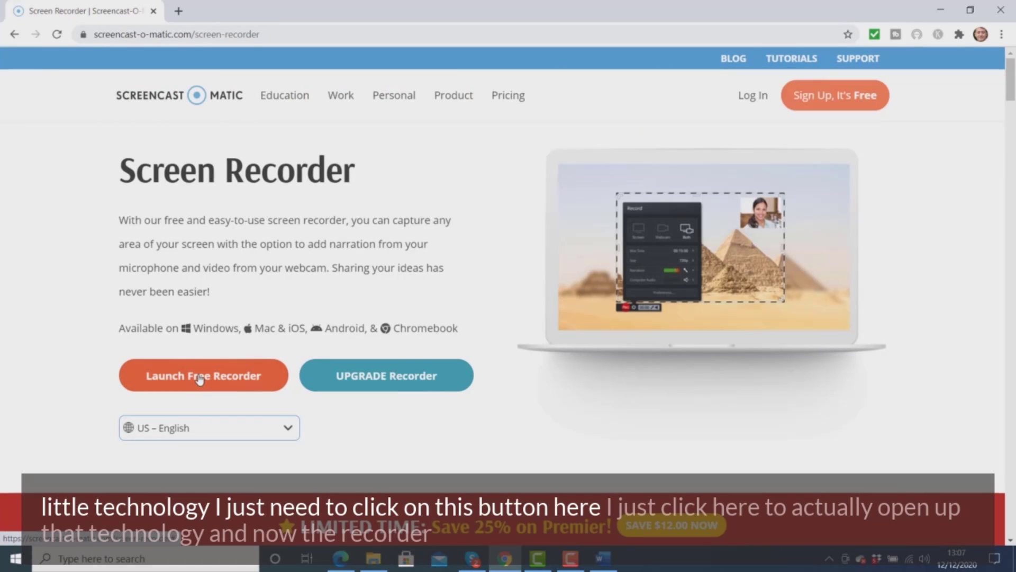
click(199, 379)
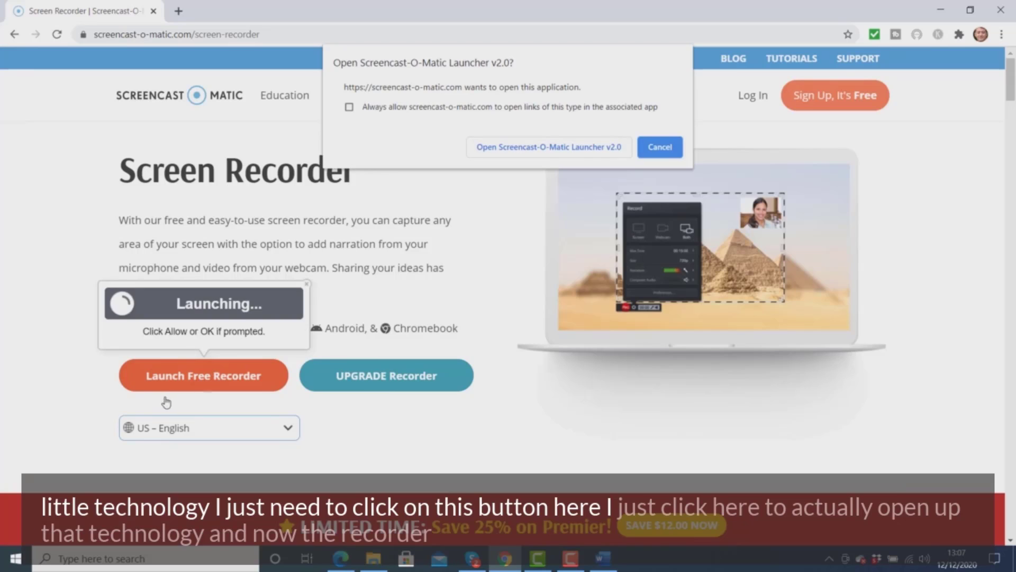
click(479, 148)
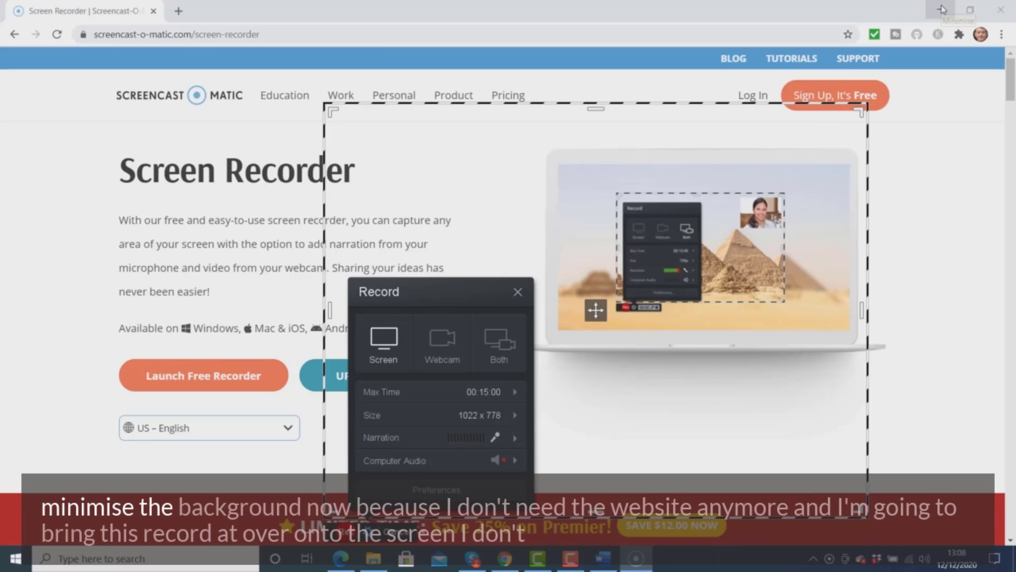
Minimise Chrome and fit the capture frame over the Word essay at 1090 x 606.
click(942, 9)
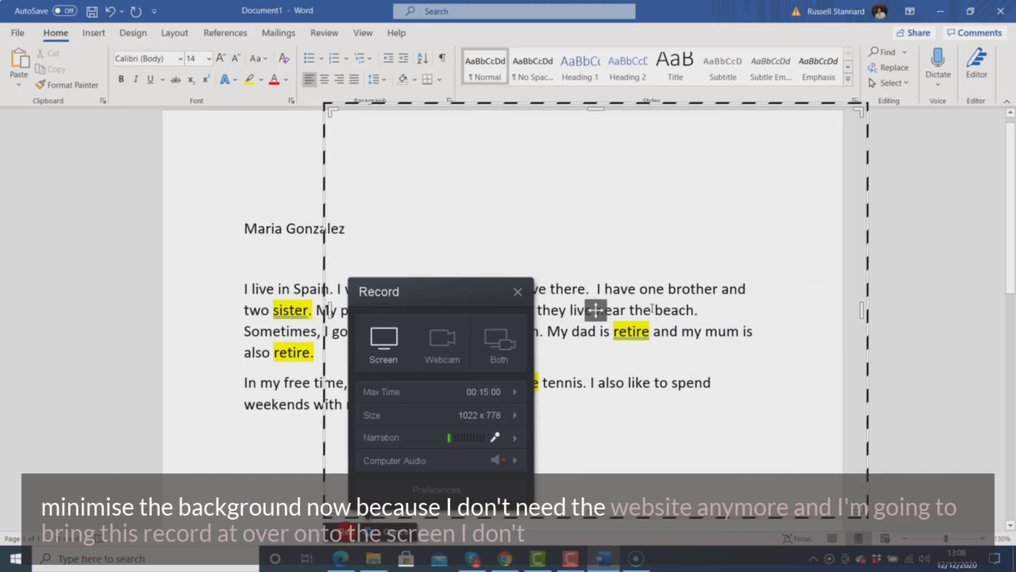
drag(596, 310, 490, 295)
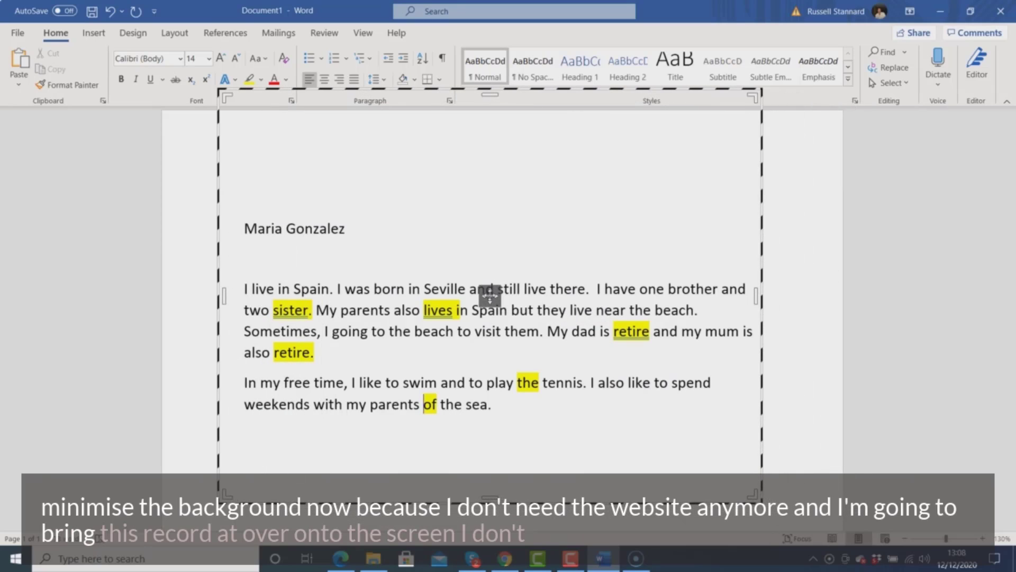
drag(489, 95, 490, 181)
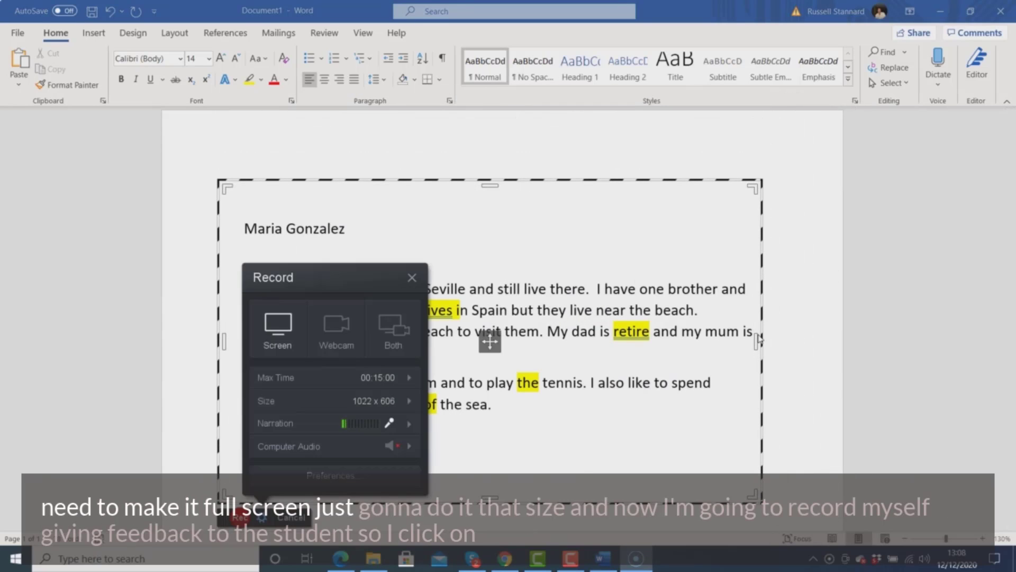
drag(756, 338, 798, 340)
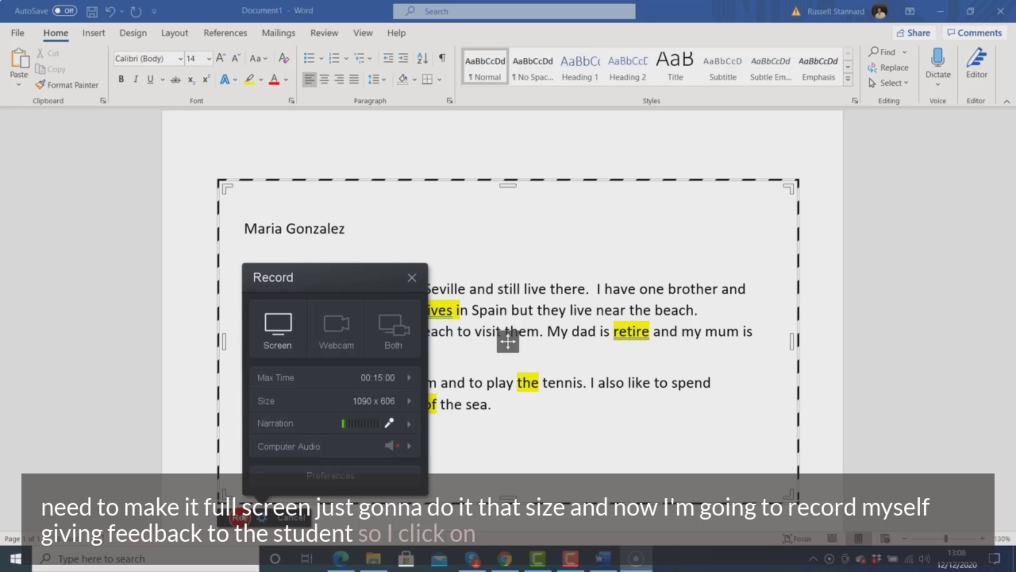
Record spoken corrections on the highlighted essay mistakes, then pause with Alt+P.
click(240, 518)
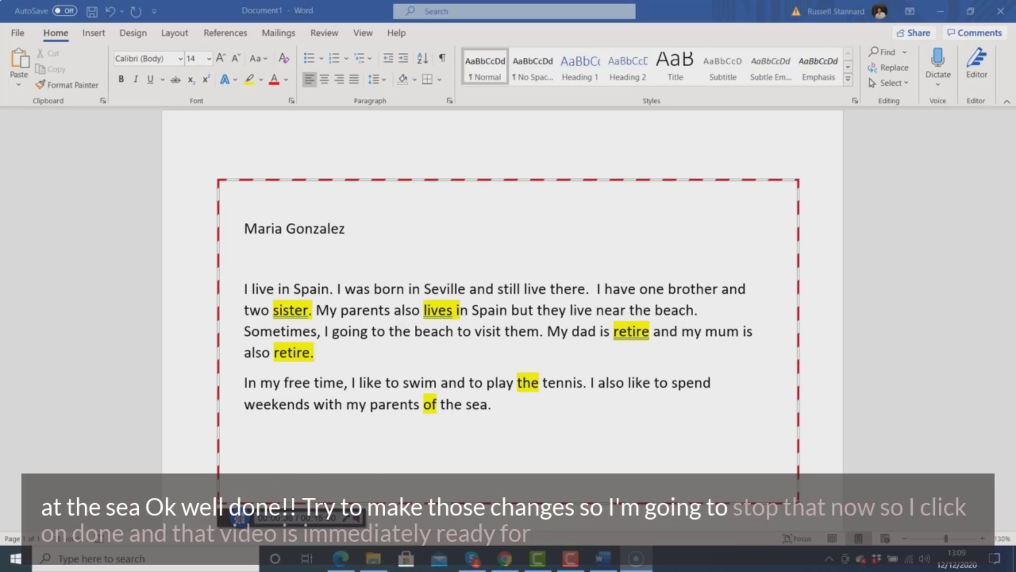
key(alt+p)
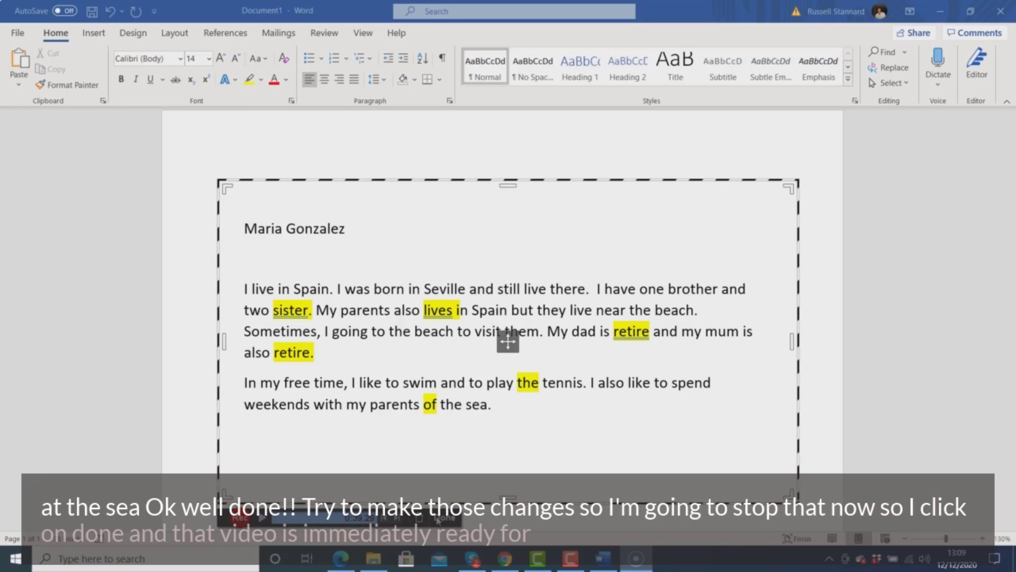
Finish the 0:40 recording, choose Save/Upload, and play then pause the preview.
click(441, 518)
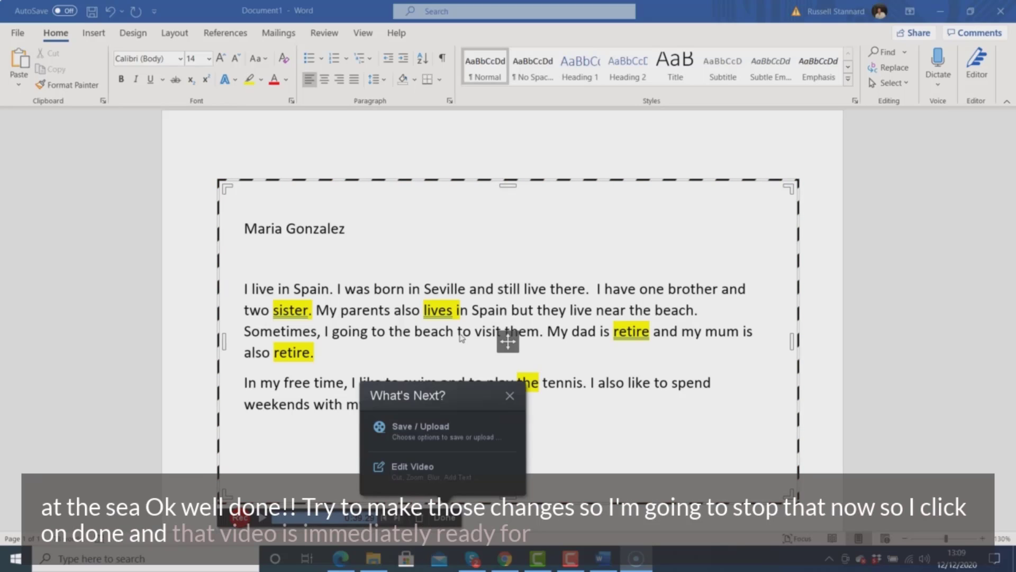
click(418, 426)
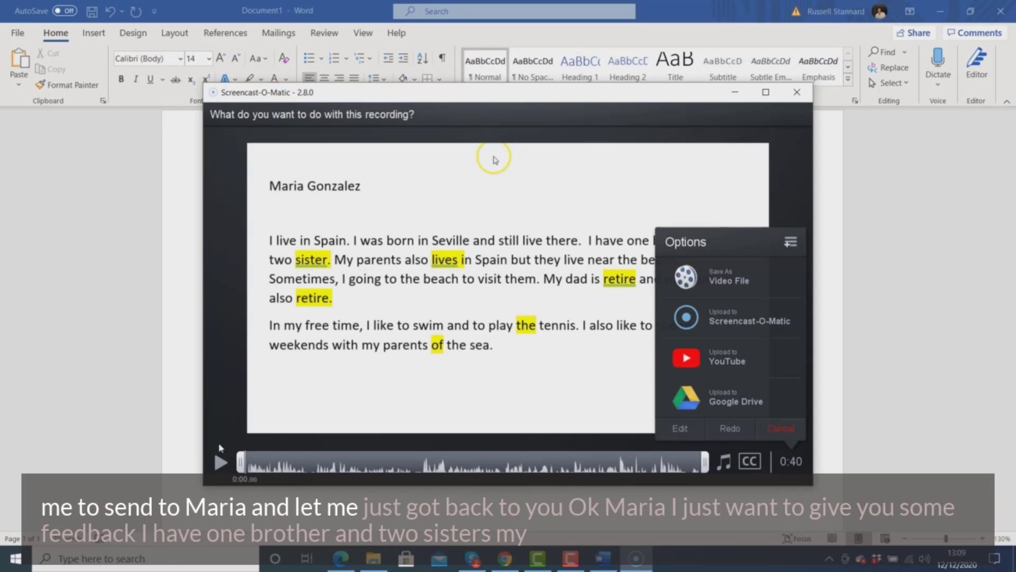
click(221, 463)
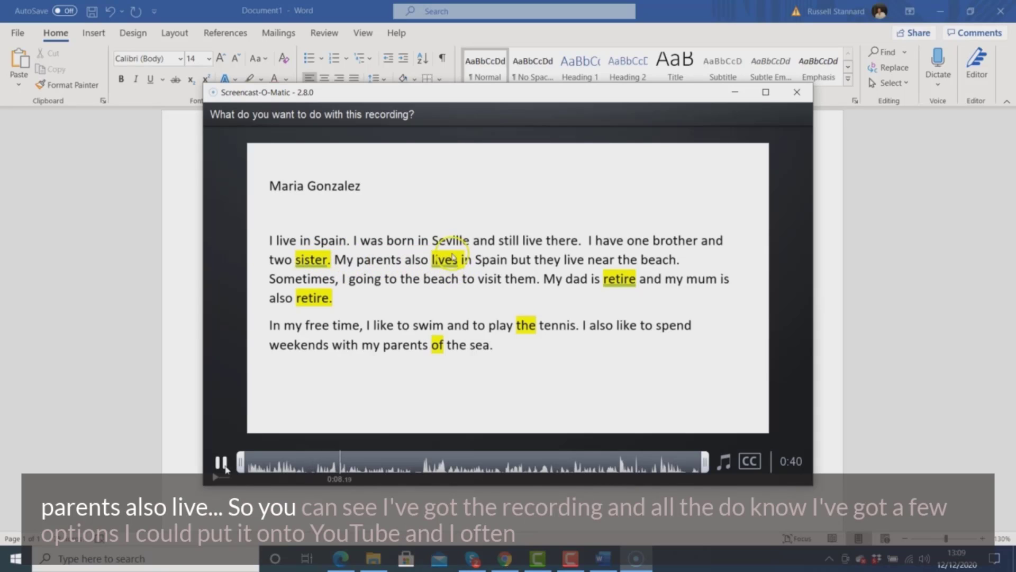
click(221, 462)
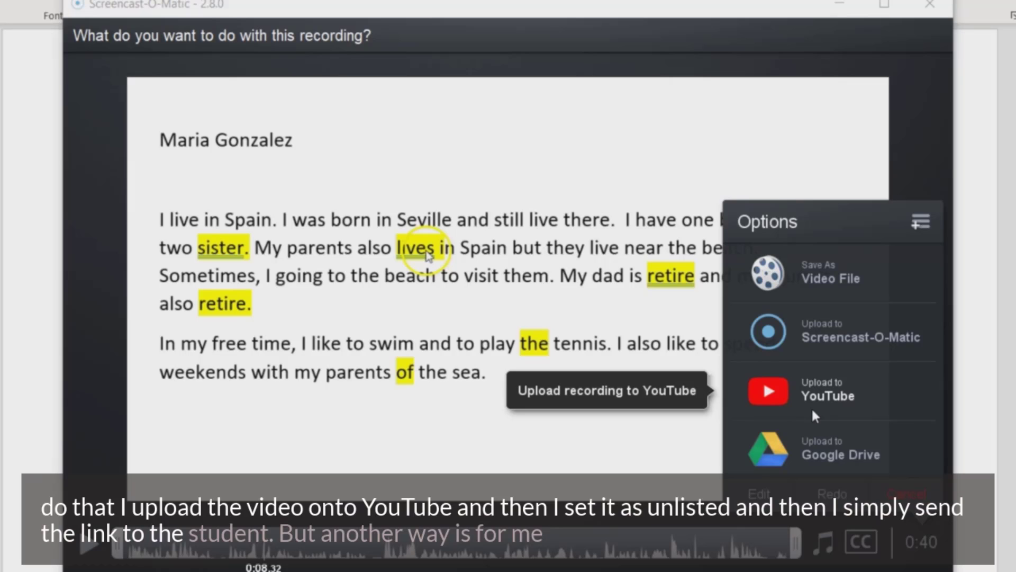
Publish the recording to the Desktop as the video file MariaFeedback.mp4.
click(829, 275)
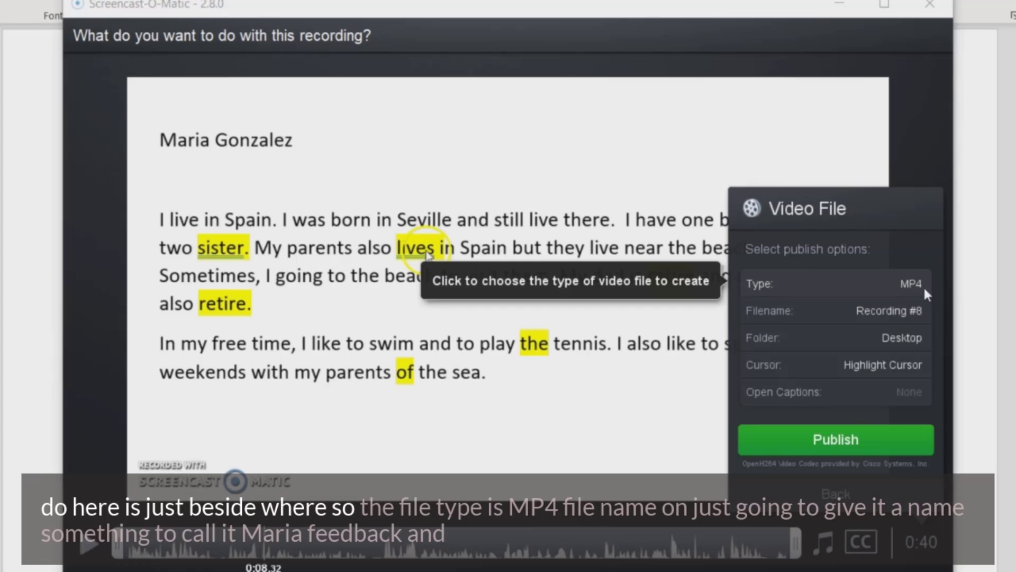
click(783, 310)
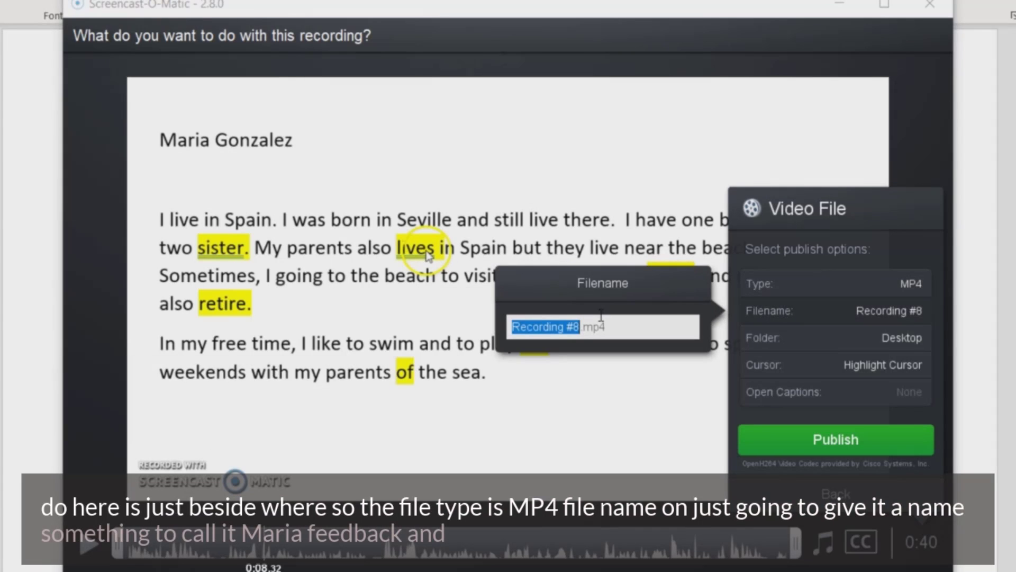
text(Maria)
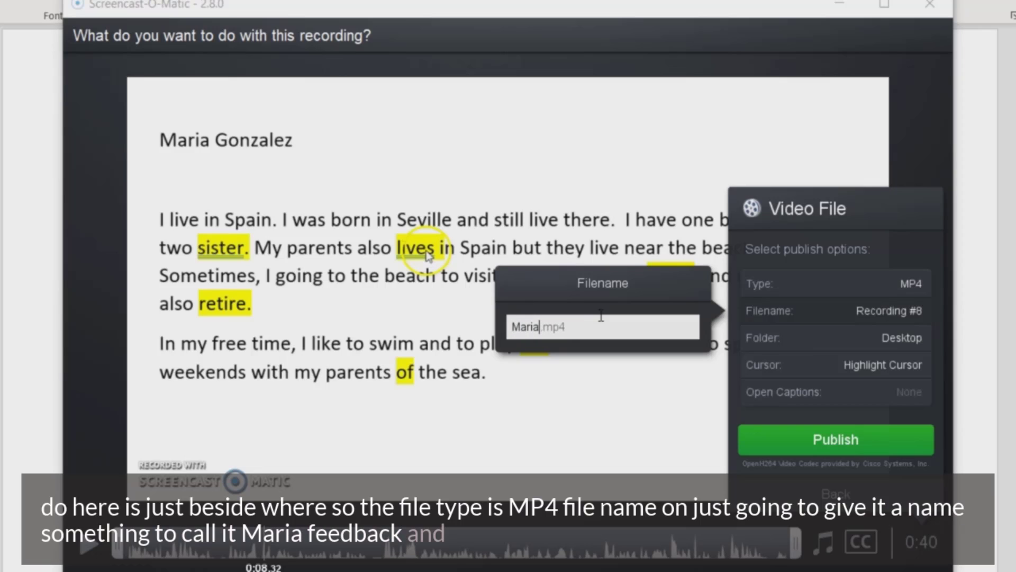
text(Fee)
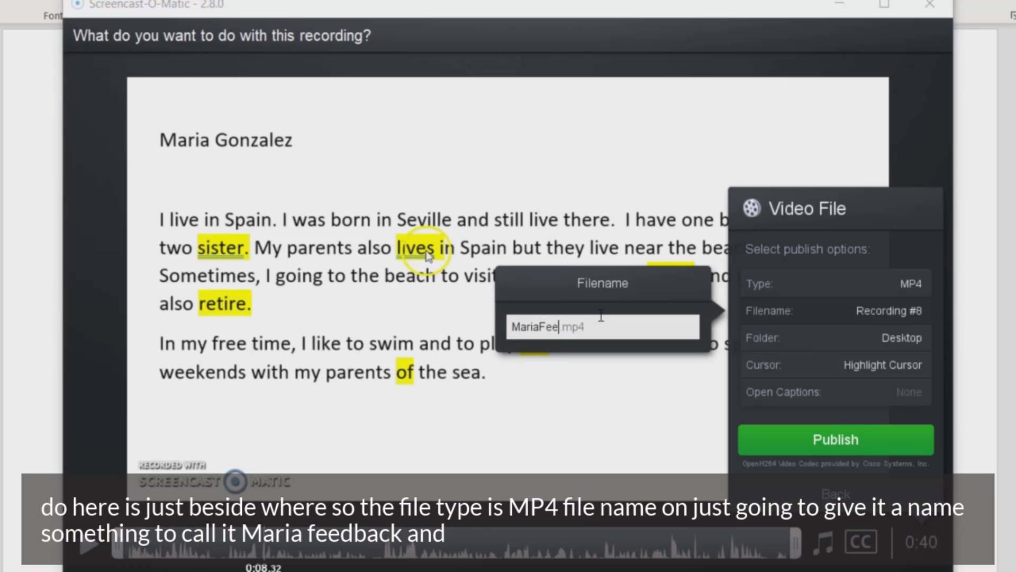
text(dback)
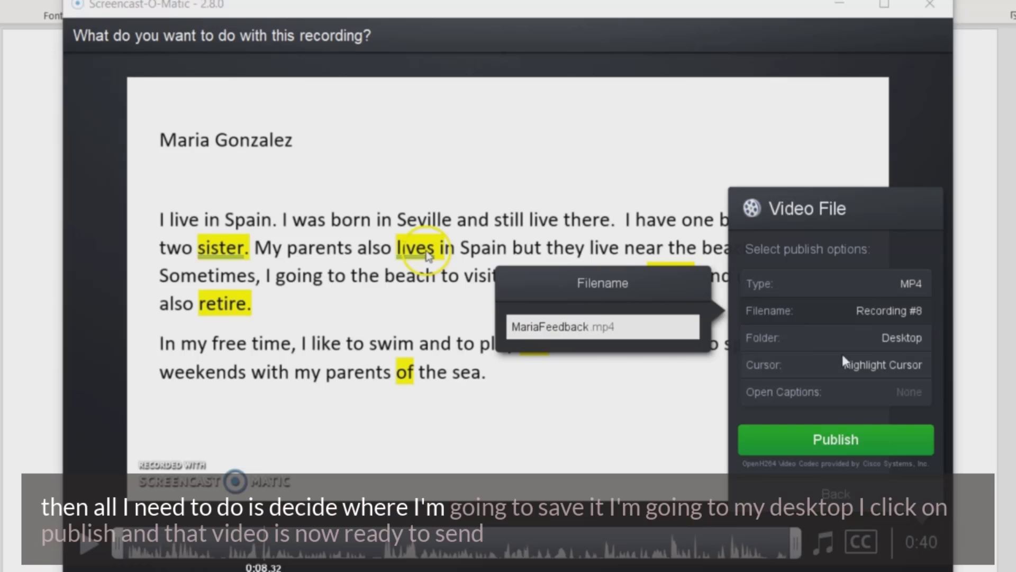
key(Return)
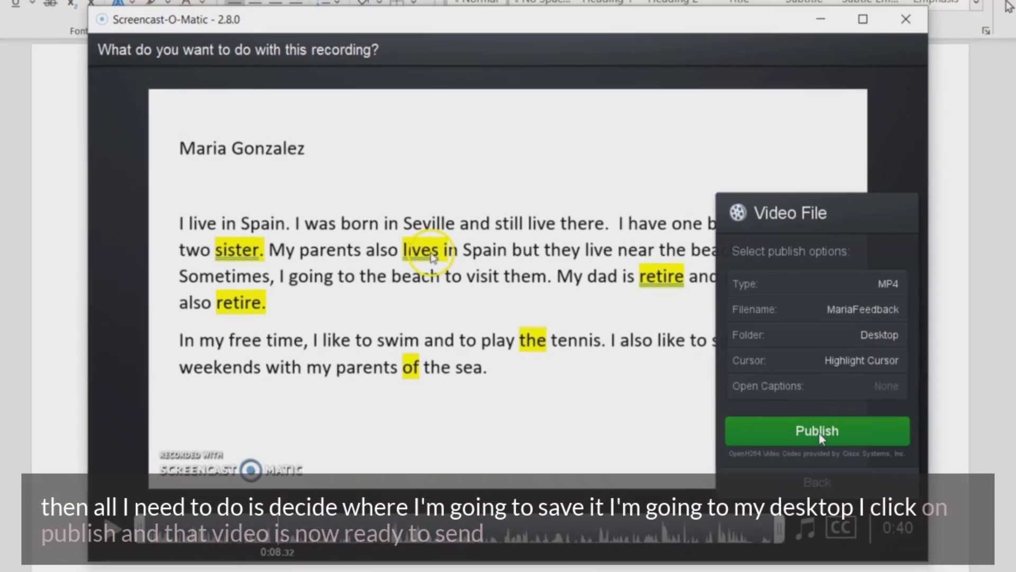
click(818, 433)
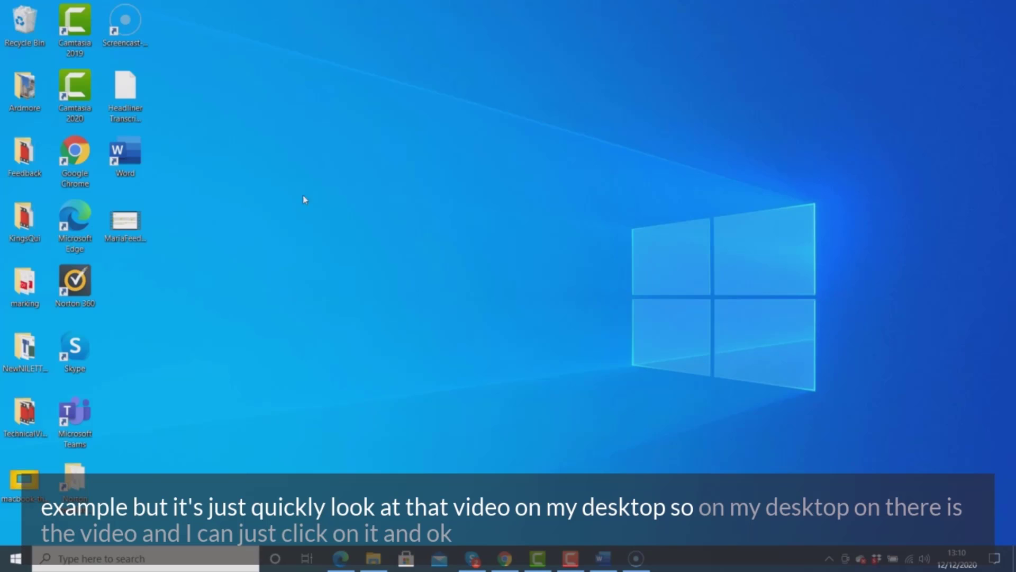
Play the MariaFeedback video from the desktop in the Windows media player.
double_click(124, 231)
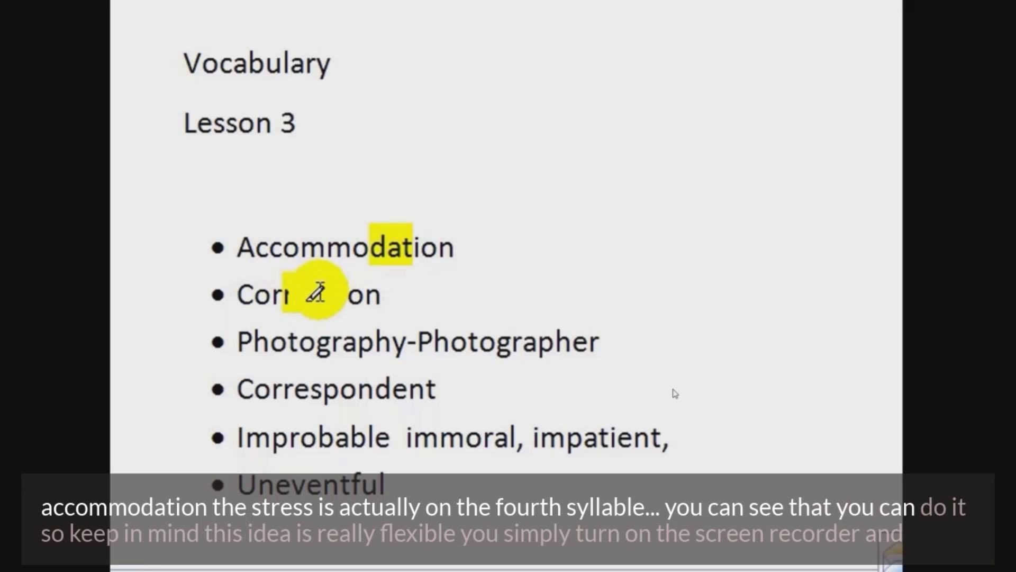
Watch the vocabulary pronunciation example play through to the Screencast-O-Matic homepage.
mouse_move(674, 393)
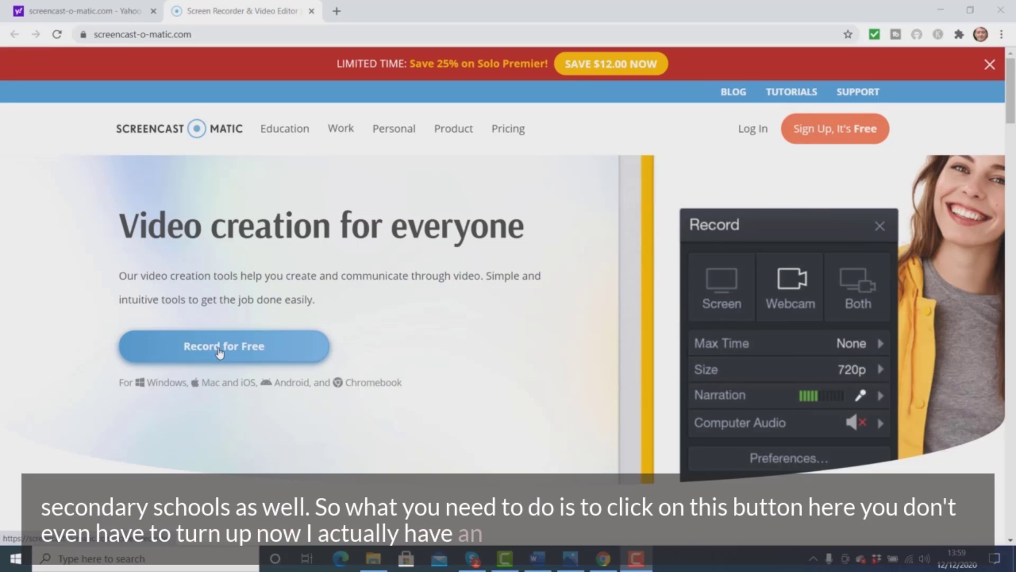
Start the free recorder from the home page via Record for Free and Launch Free Recorder.
click(220, 352)
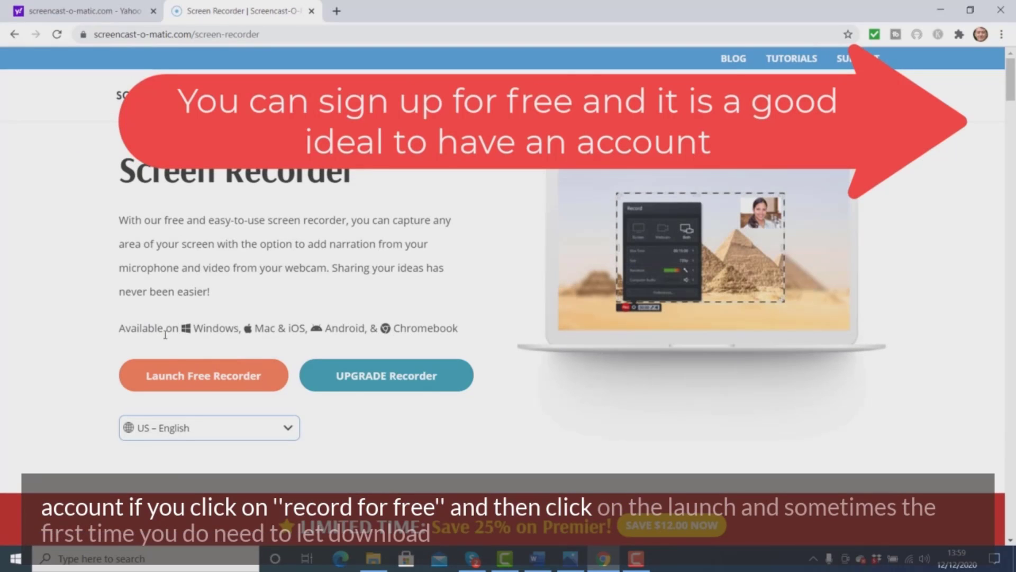
click(194, 378)
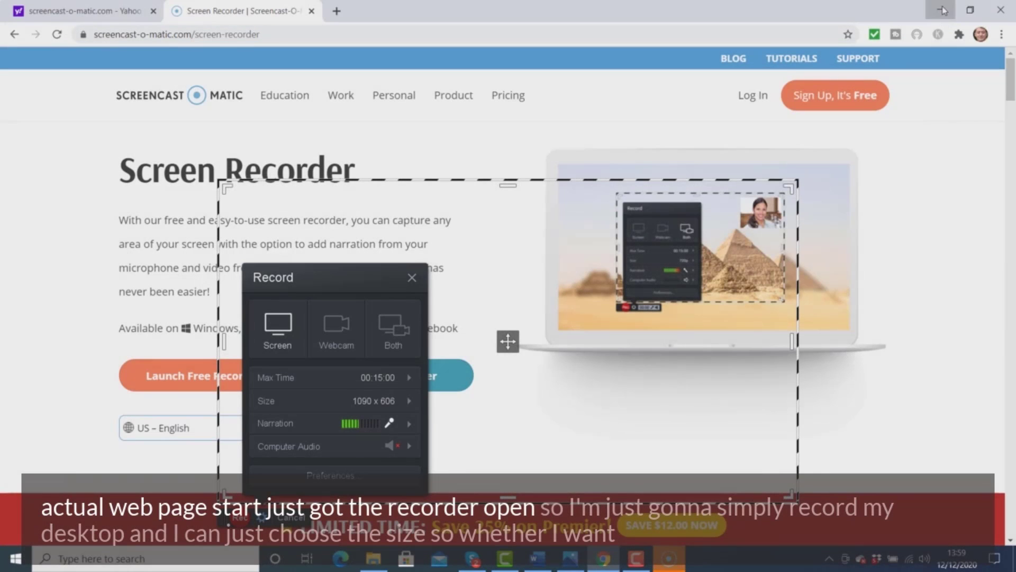
Minimise Chrome, shift the capture frame up-left and narrow it to 980 x 606.
click(943, 10)
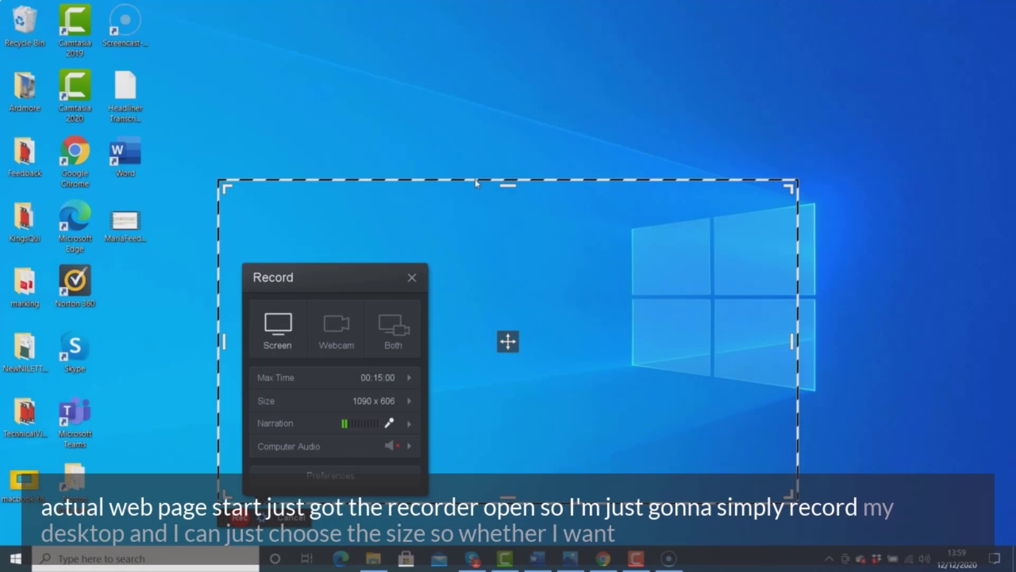
drag(476, 183, 458, 96)
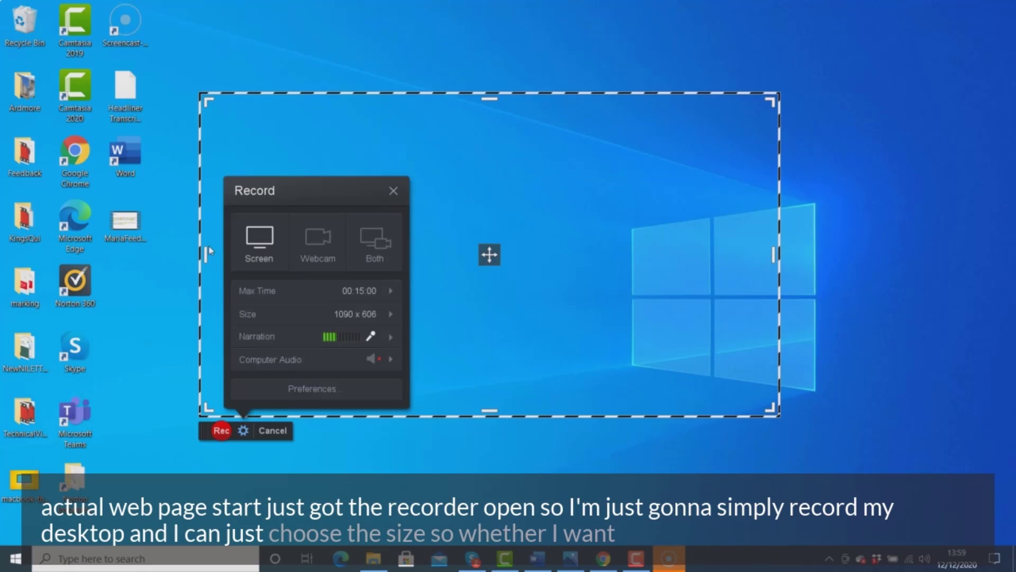
drag(207, 253, 258, 254)
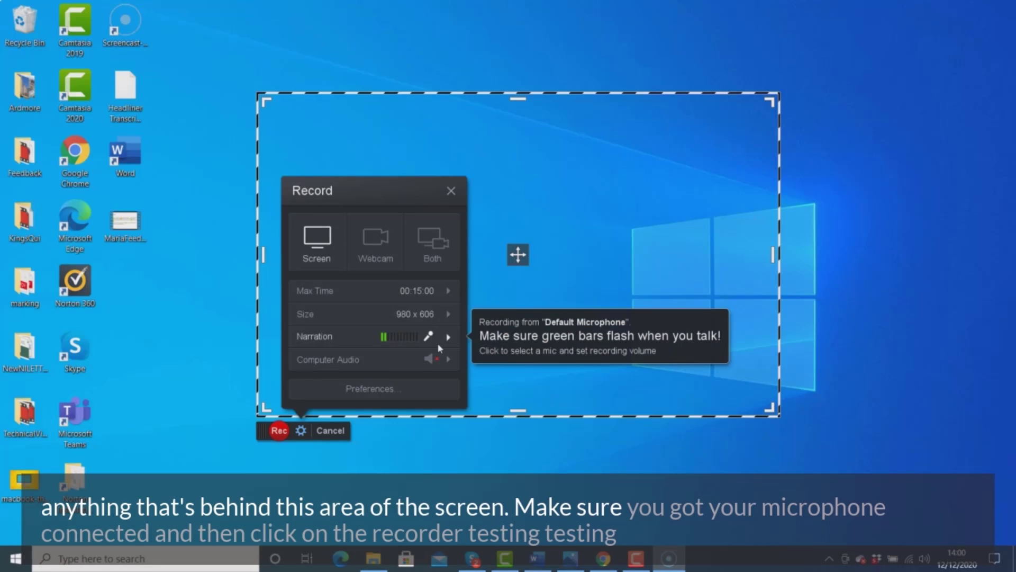
Record a short desktop test clip with Rec, pausing once and resuming before stopping.
click(278, 431)
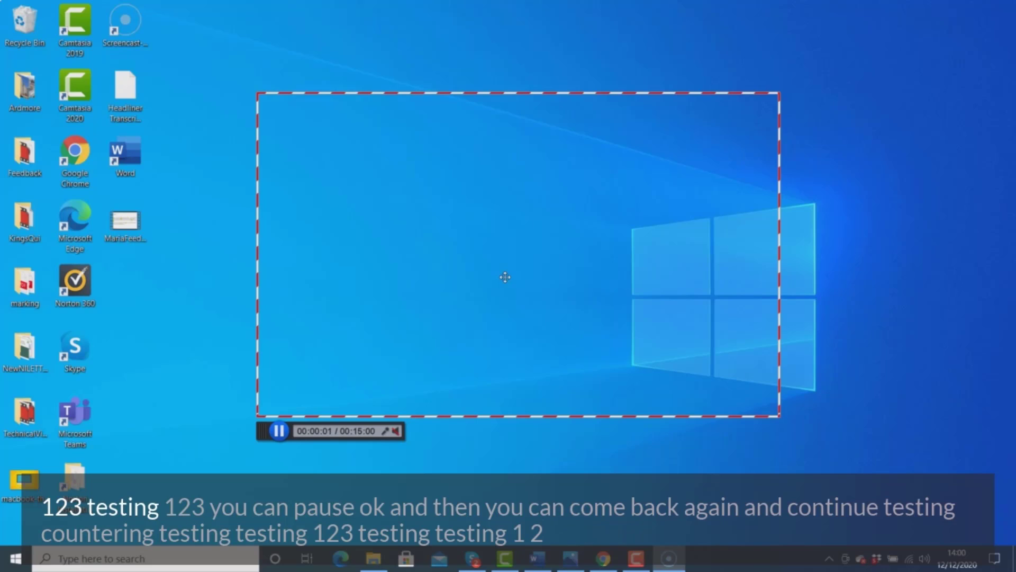
click(278, 432)
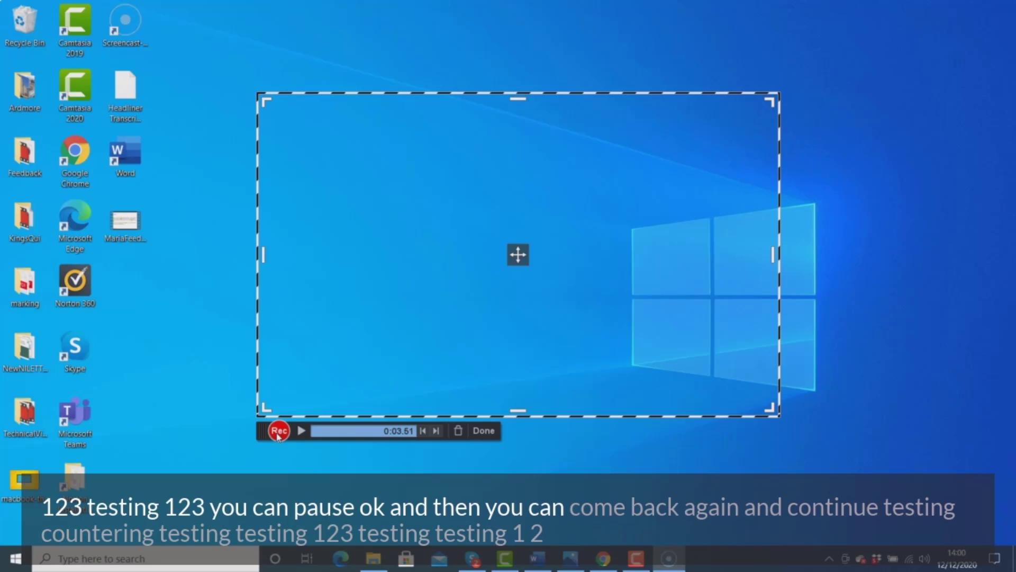
click(279, 431)
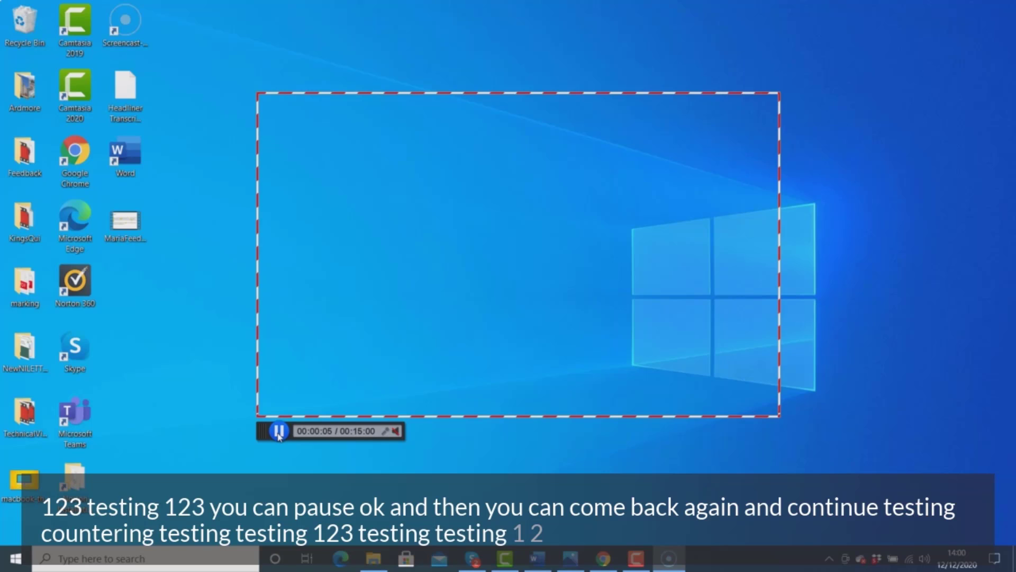
click(279, 431)
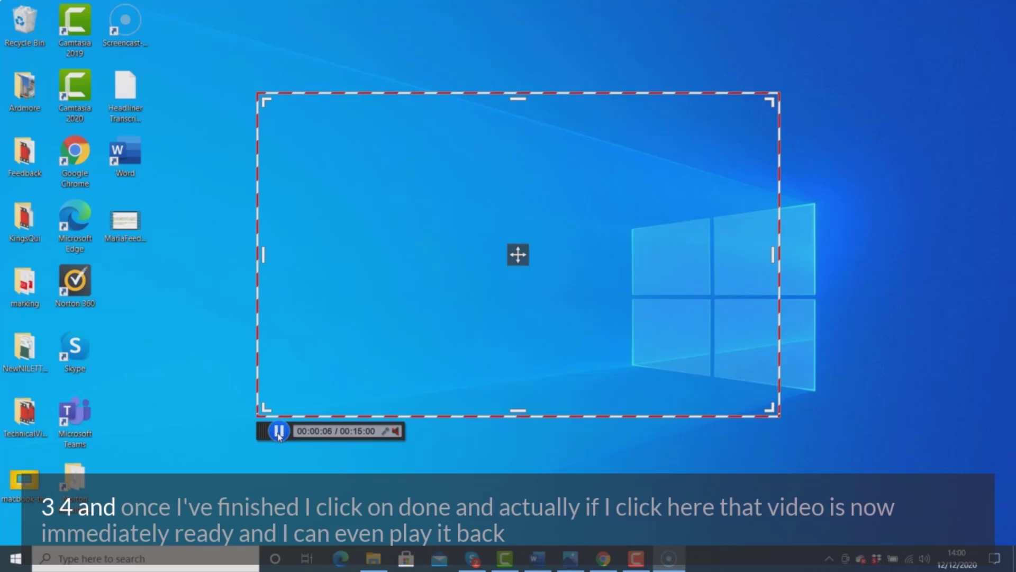
Finish the test clip, choose save/upload, play back and pause it, then scroll the page down.
click(483, 431)
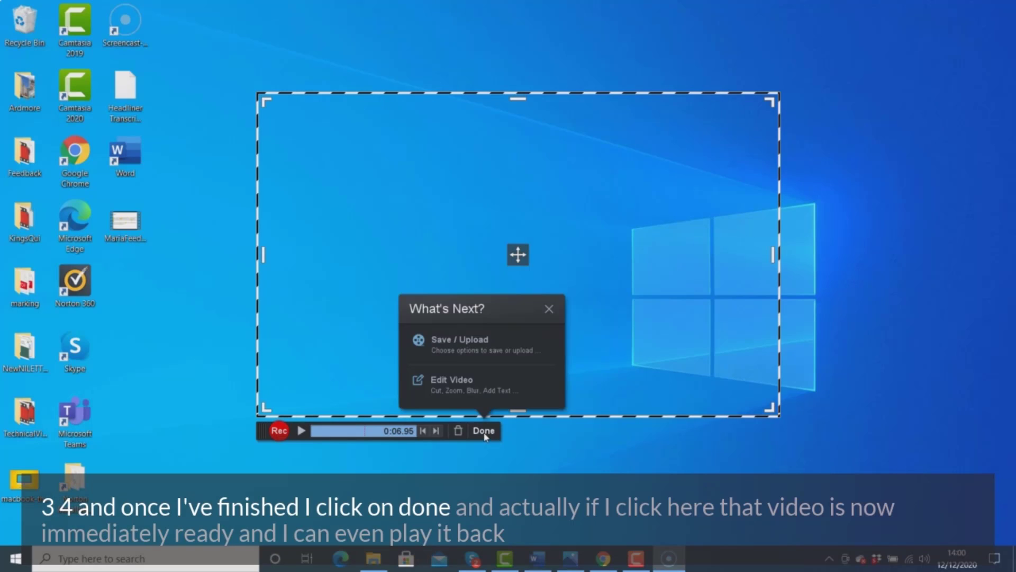
click(449, 344)
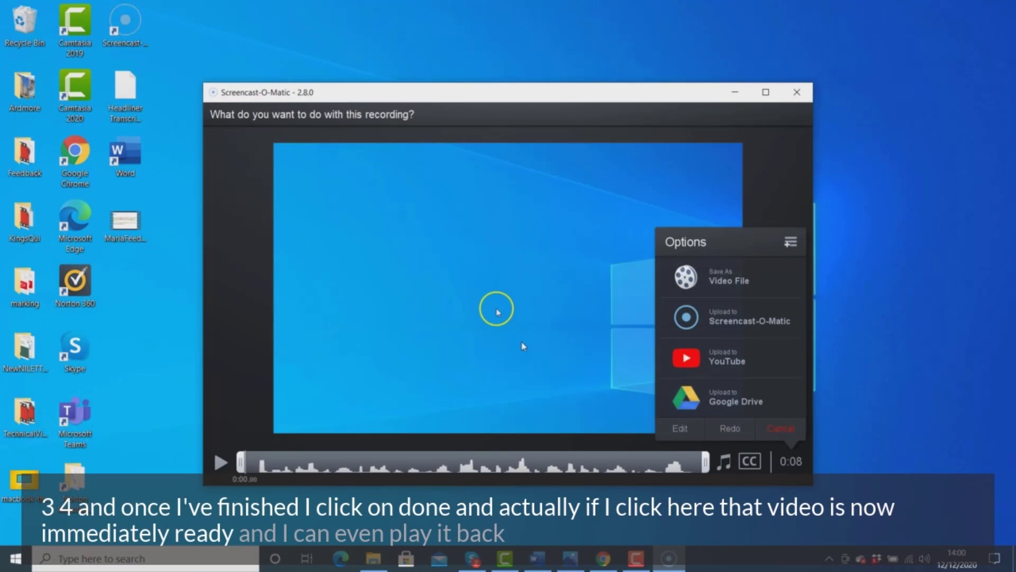
click(221, 463)
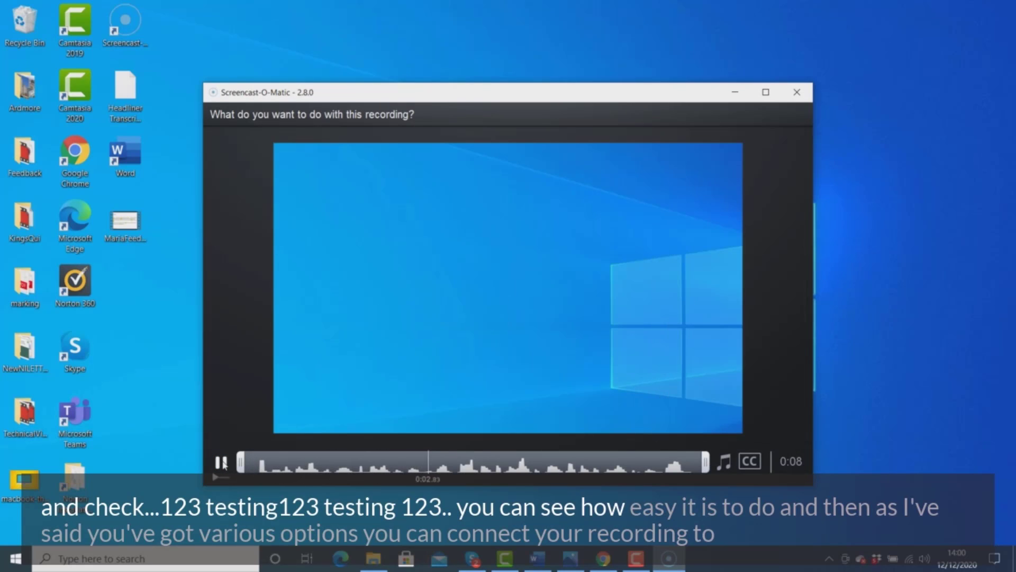
click(222, 464)
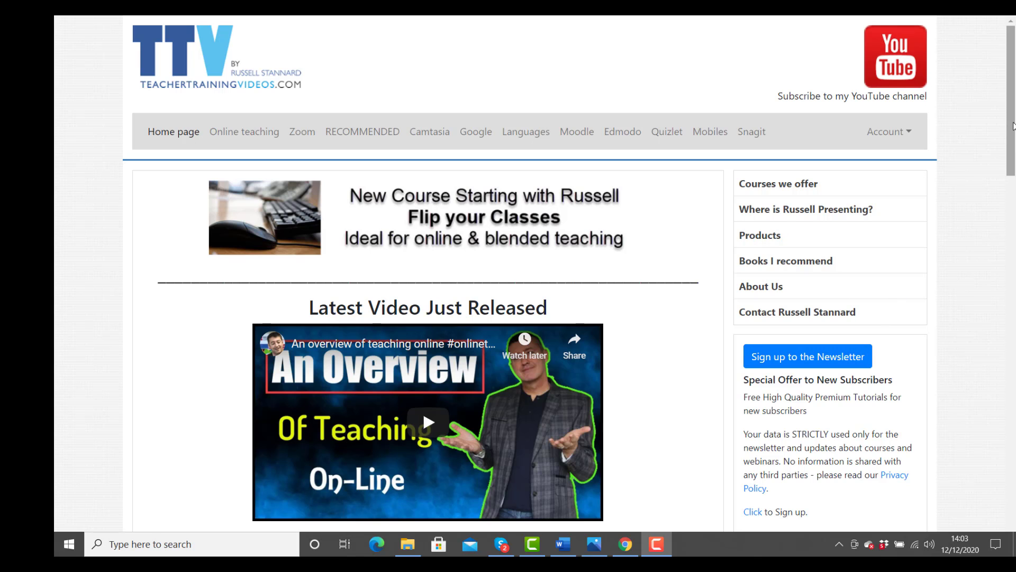
scroll(844, 224, down, 7)
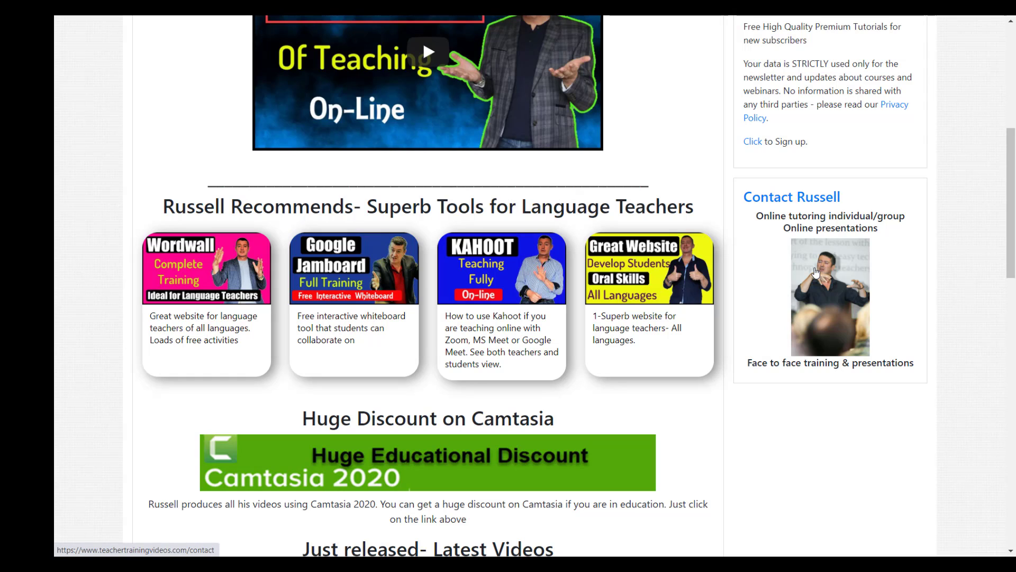